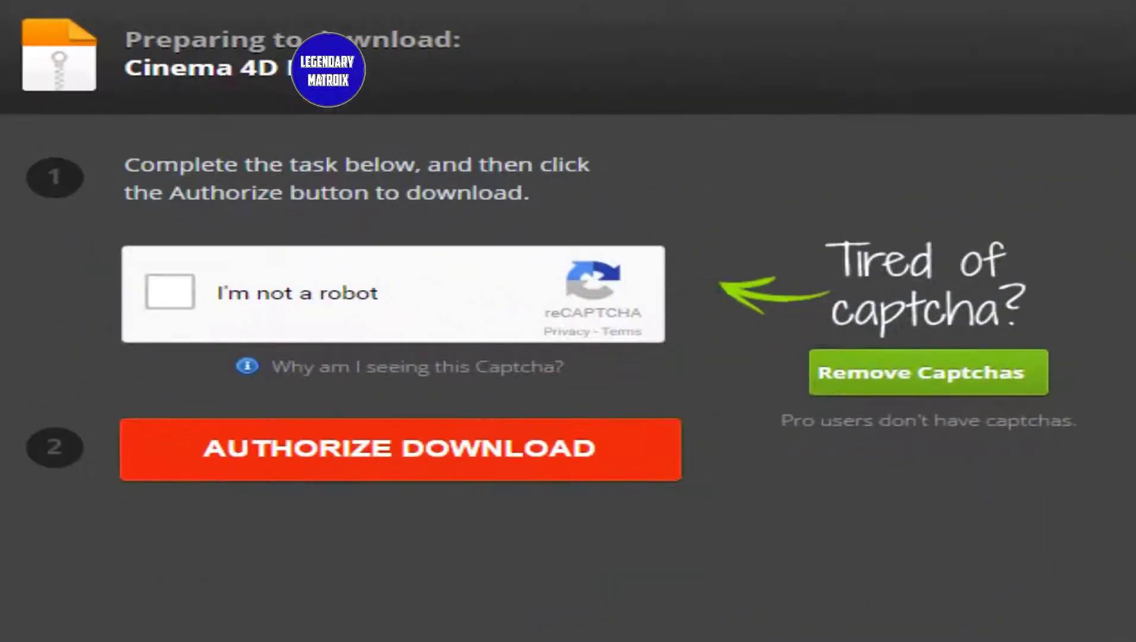
Tick MediaFire's 'I'm not a robot' captcha box to authorize the Cinema 4D R13 download.
{"action": "left_click", "coordinate": [175, 293]}
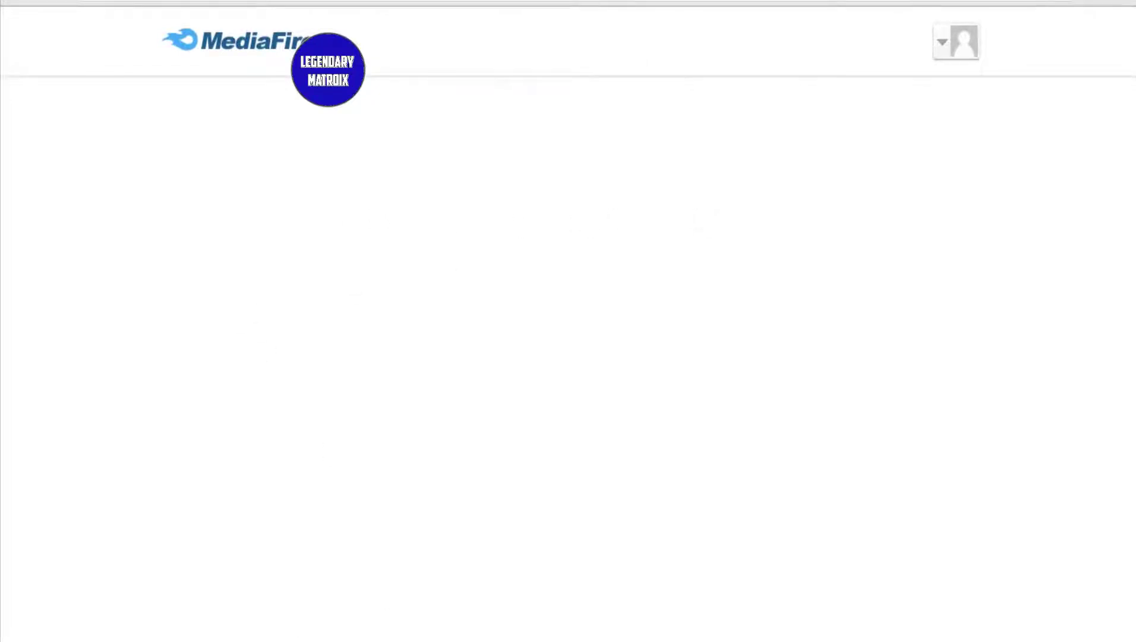
Start the 129.66 MB Cinema 4D R13.rar download, then cancel it from Chrome's download bar.
{"action": "left_click", "coordinate": [1083, 609]}
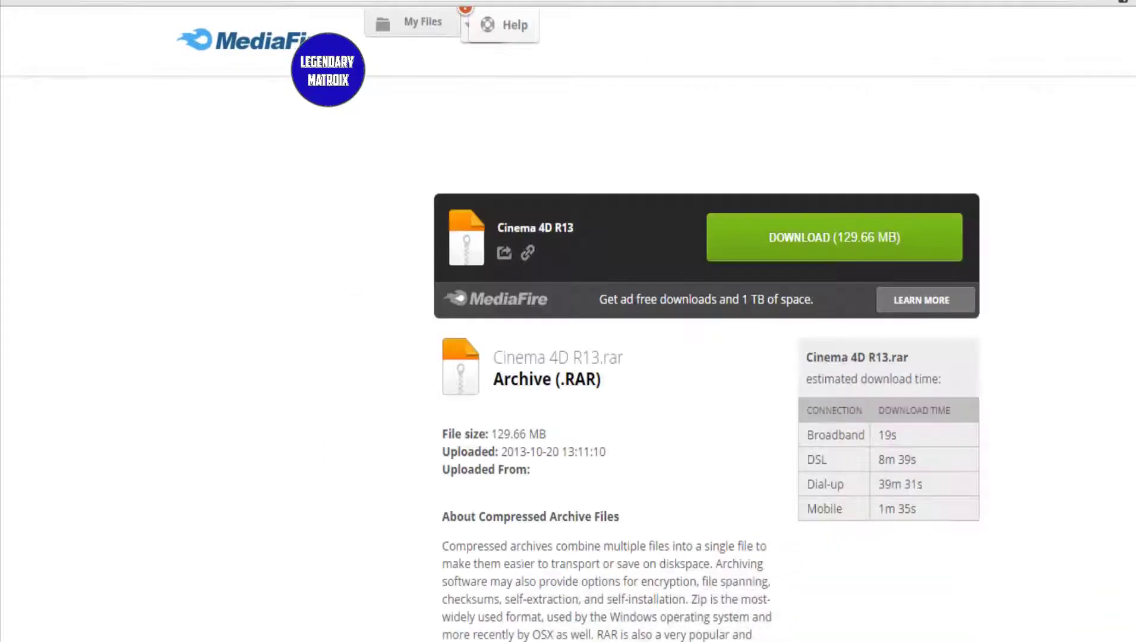
{"action": "left_click", "coordinate": [847, 244]}
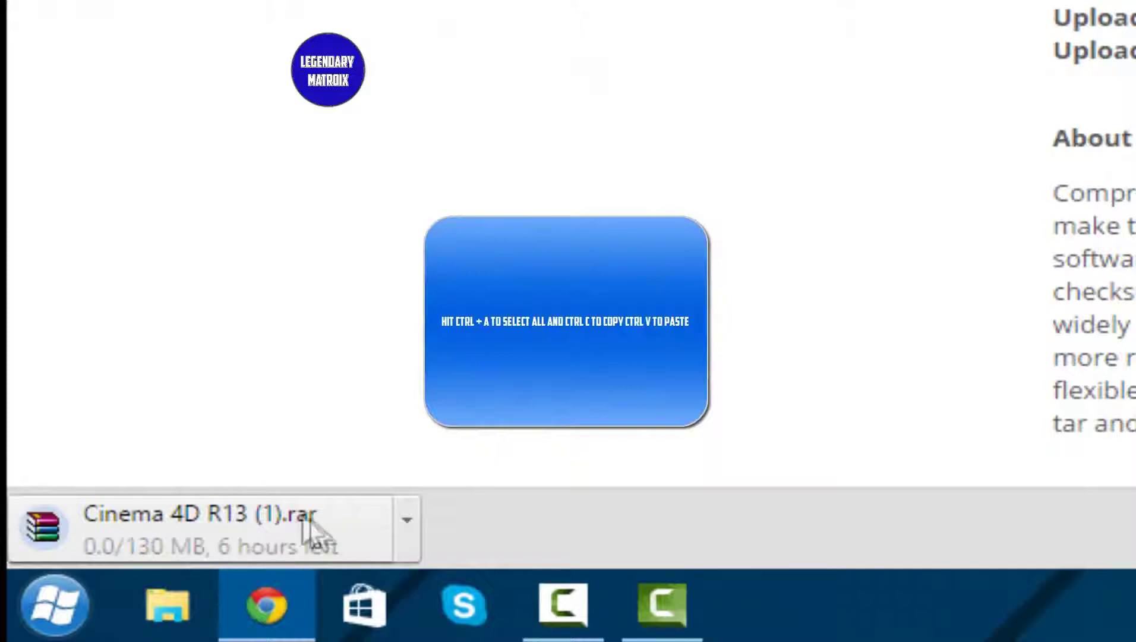
{"action": "right_click", "coordinate": [196, 548]}
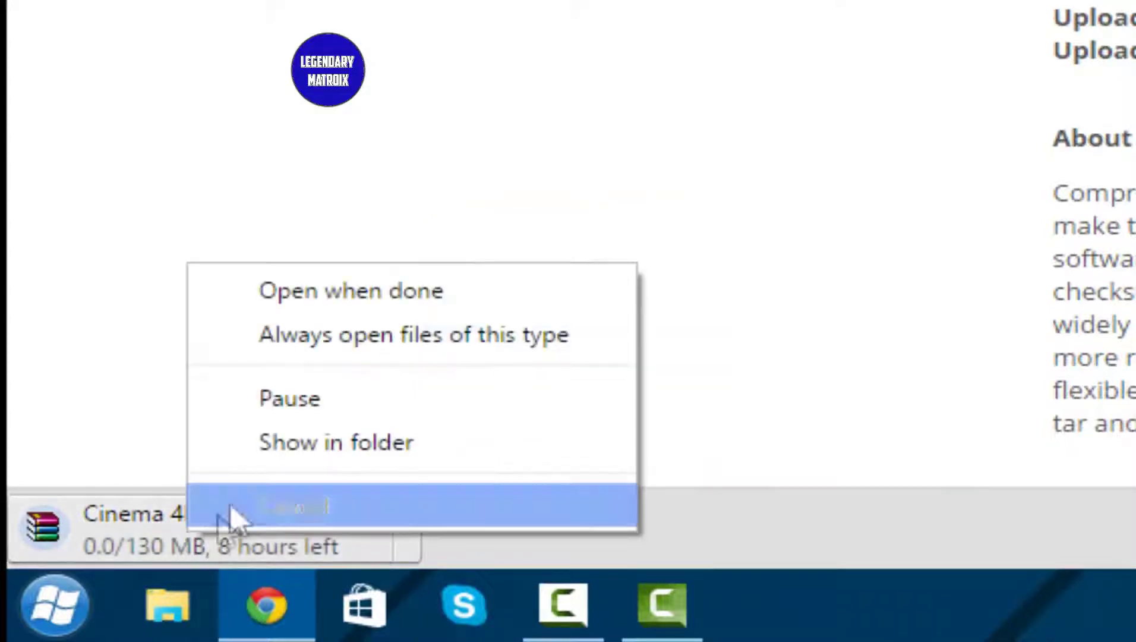
{"action": "left_click", "coordinate": [246, 509]}
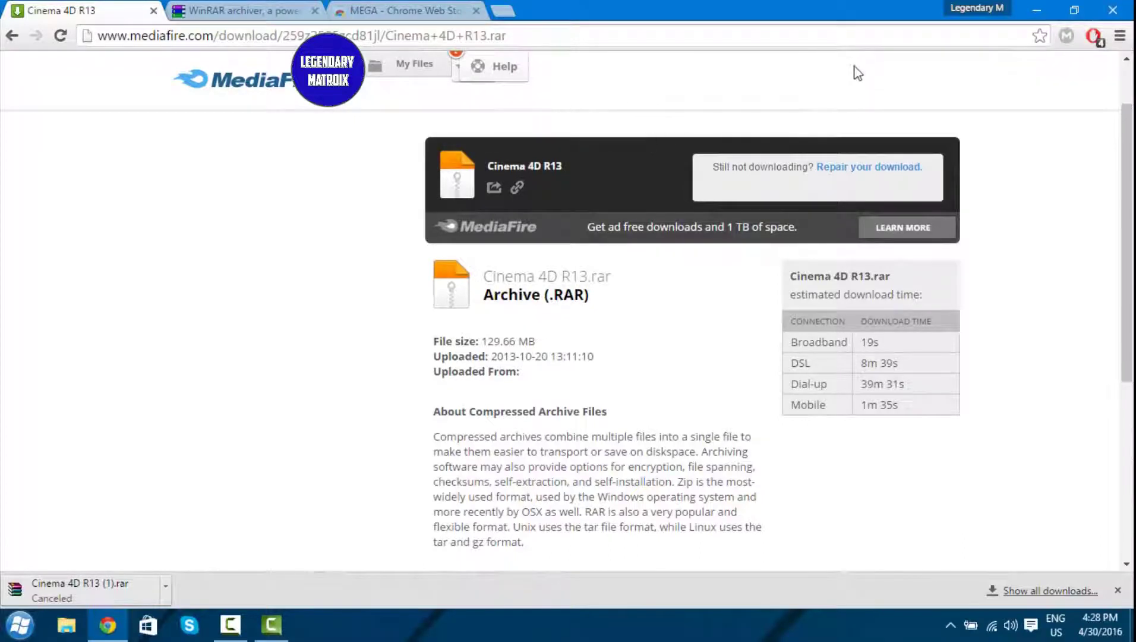
Close the MEGA tab, open Downloads via Computer, and drag Cinema 4D R13.rar onto the desktop.
{"action": "left_click", "coordinate": [475, 11]}
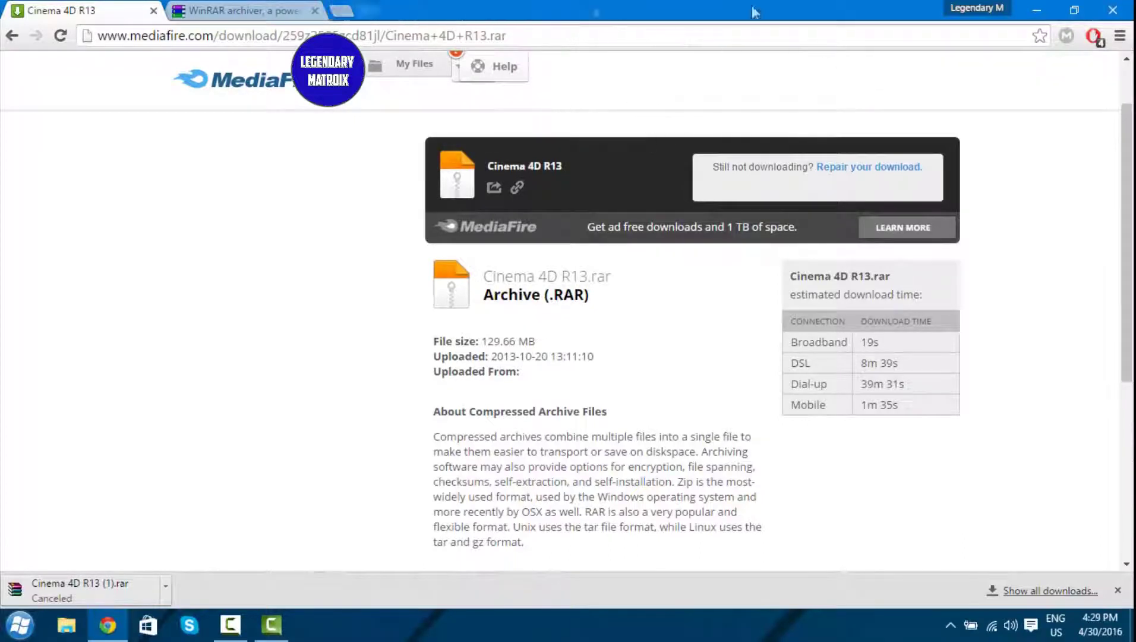
{"action": "left_click", "coordinate": [1038, 10]}
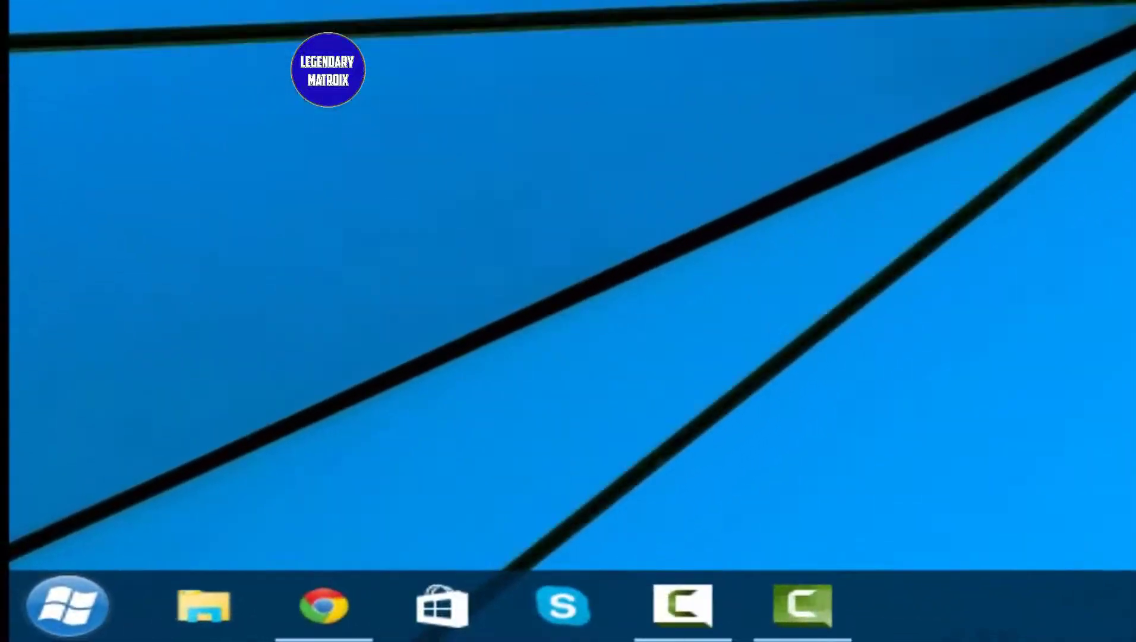
{"action": "left_click", "coordinate": [68, 606]}
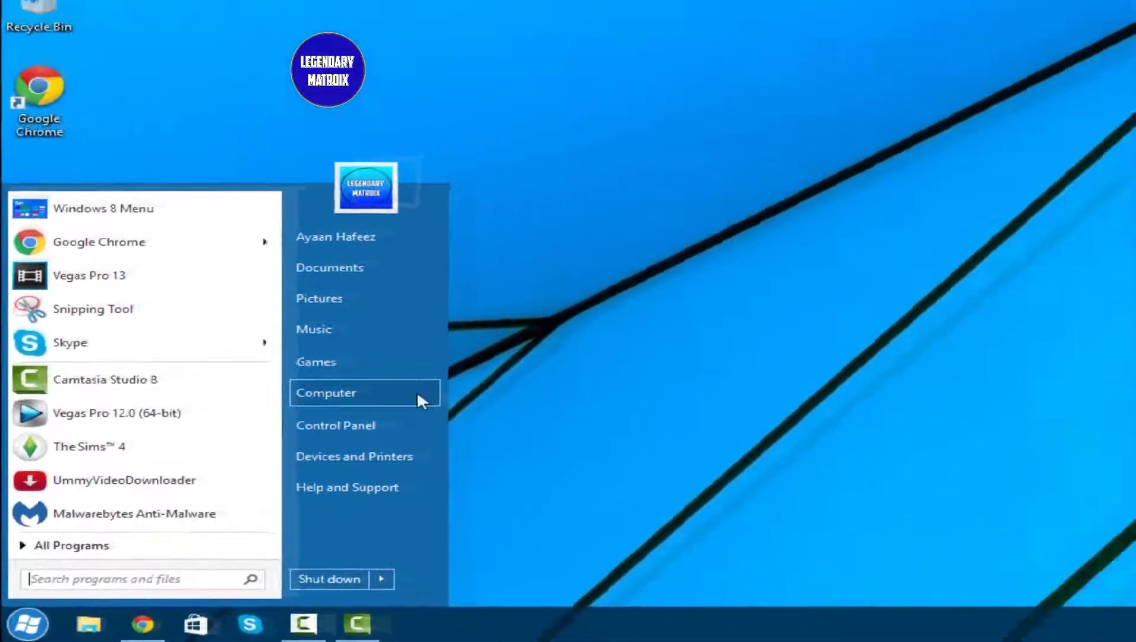
{"action": "left_click", "coordinate": [418, 393]}
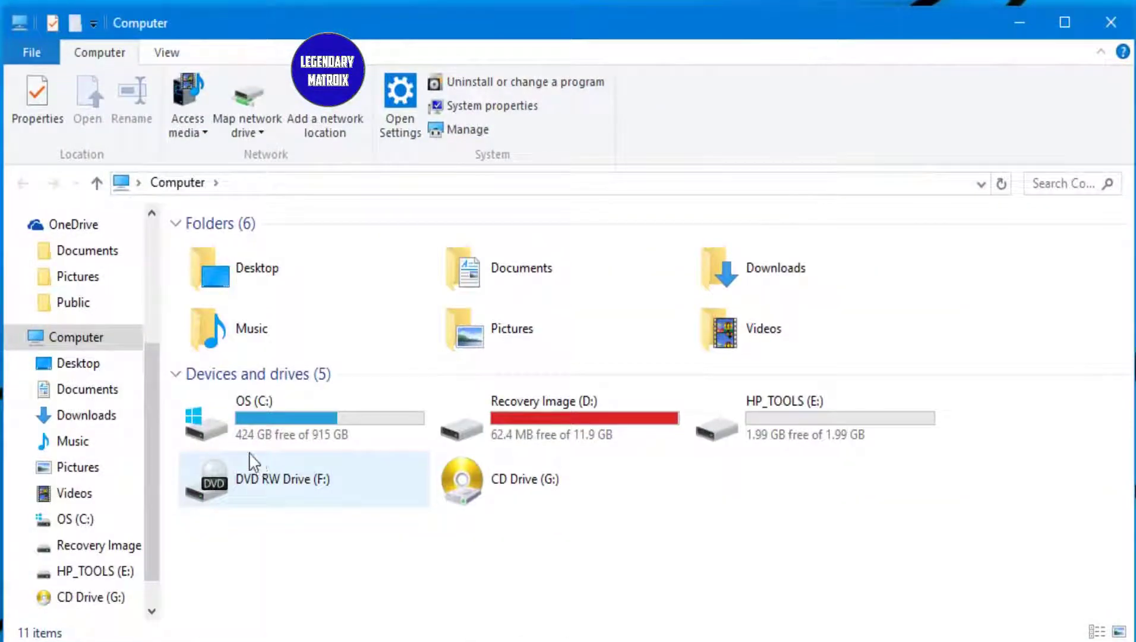
{"action": "left_click", "coordinate": [126, 416]}
{"action": "left_click", "coordinate": [249, 321]}
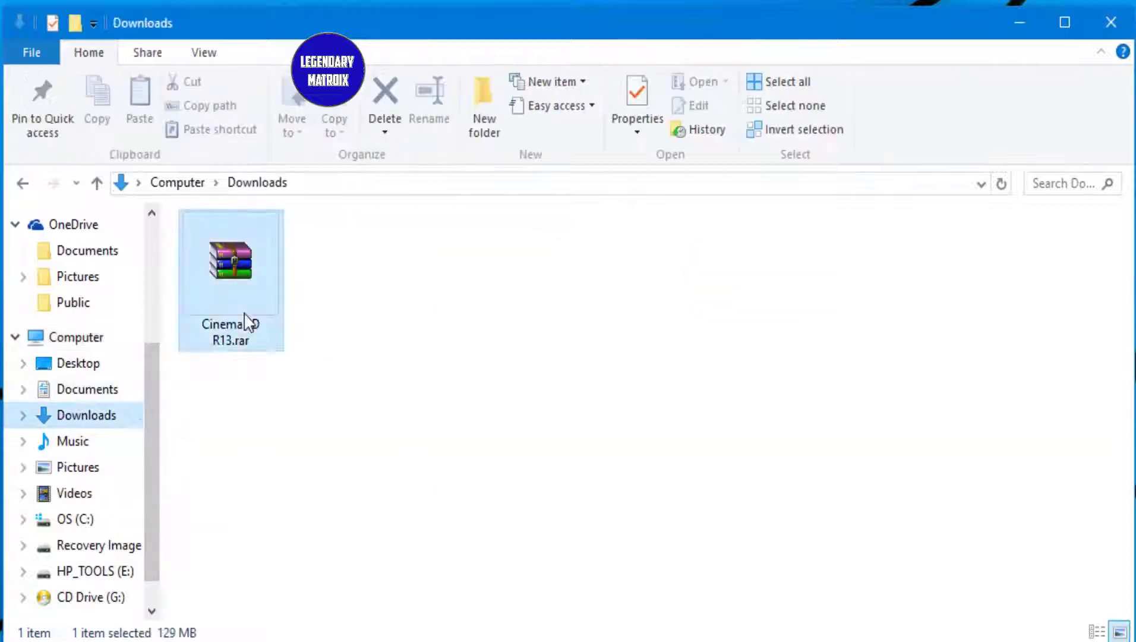
{"action": "left_click_drag", "start_coordinate": [248, 320], "coordinate": [373, 1]}
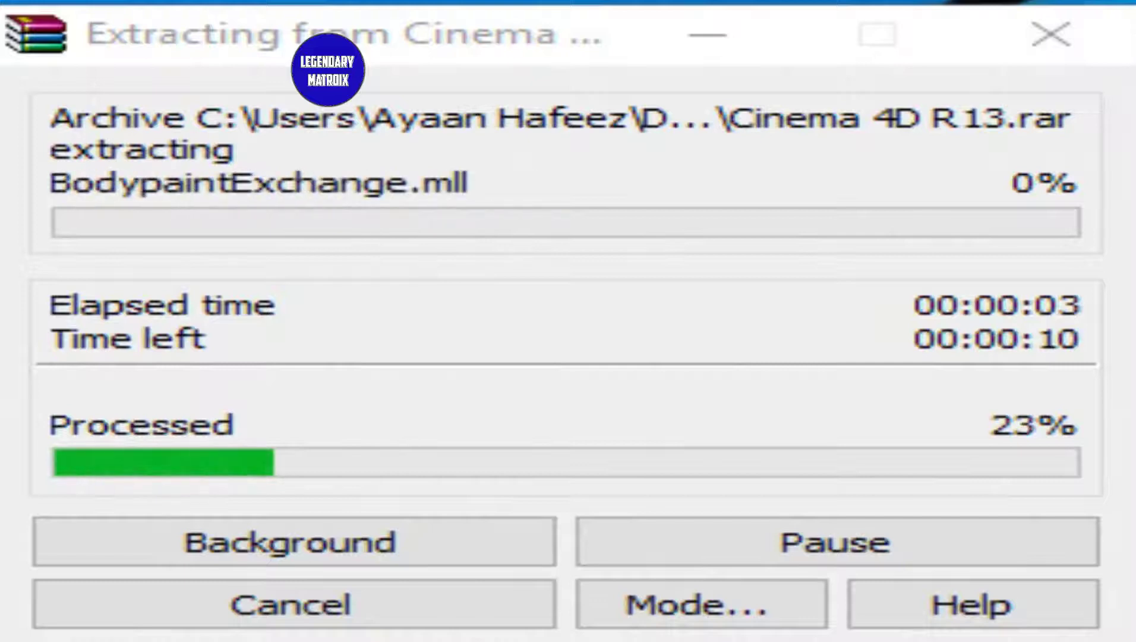
Keep WinRAR's extraction window focused until the Cinema 4D R13 folder appears on the desktop.
{"action": "left_click", "coordinate": [549, 181]}
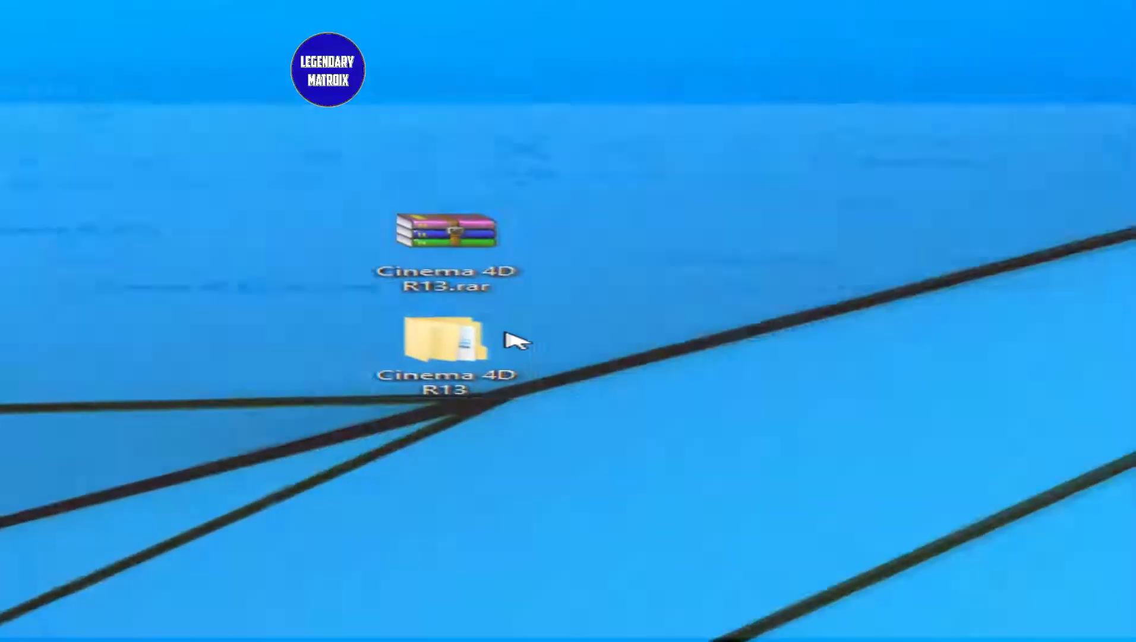
In the Cinema 4D R13 by Intel folder, create a desktop shortcut to CINEMA 4D 64 Bit.exe.
{"action": "double_click", "coordinate": [406, 122]}
{"action": "double_click", "coordinate": [309, 265]}
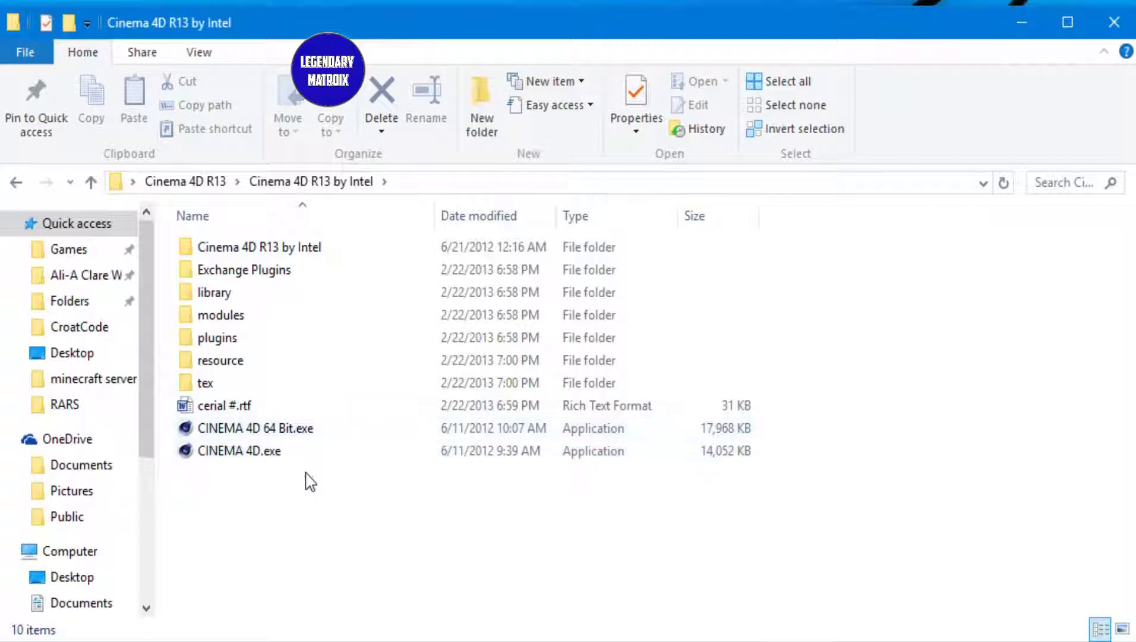
{"action": "right_click", "coordinate": [285, 429]}
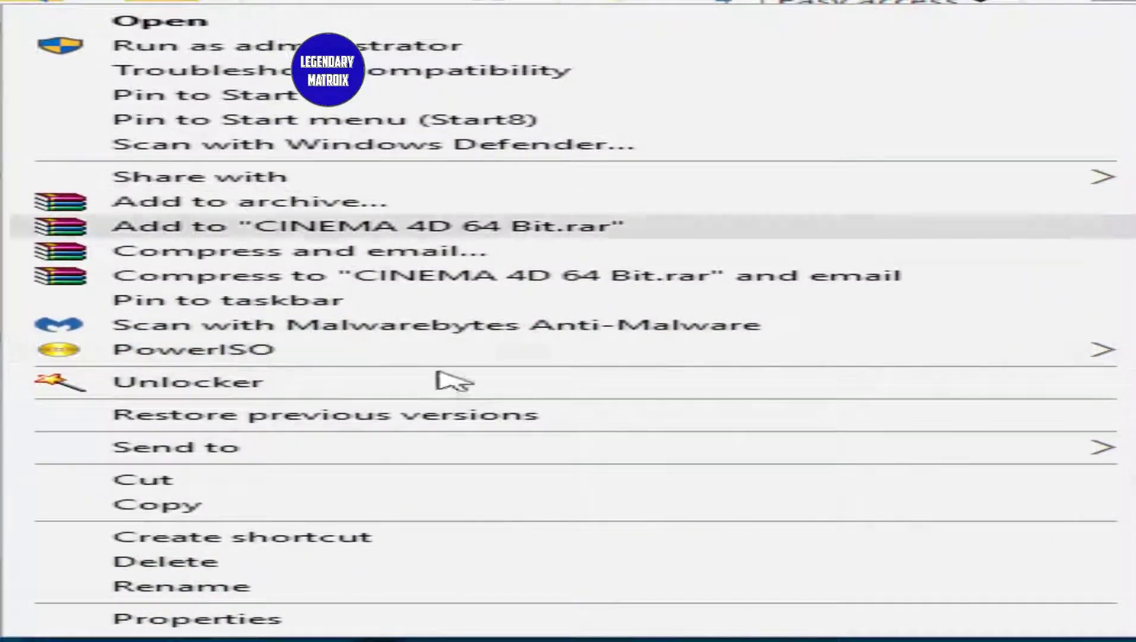
{"action": "mouse_move", "coordinate": [544, 458]}
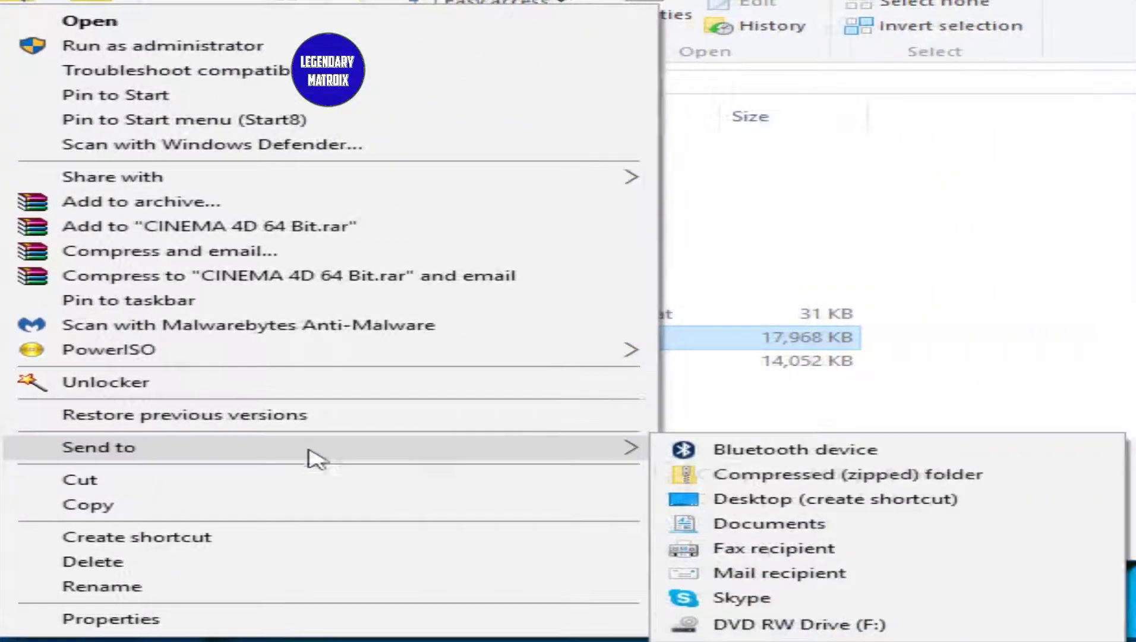
{"action": "left_click", "coordinate": [743, 501]}
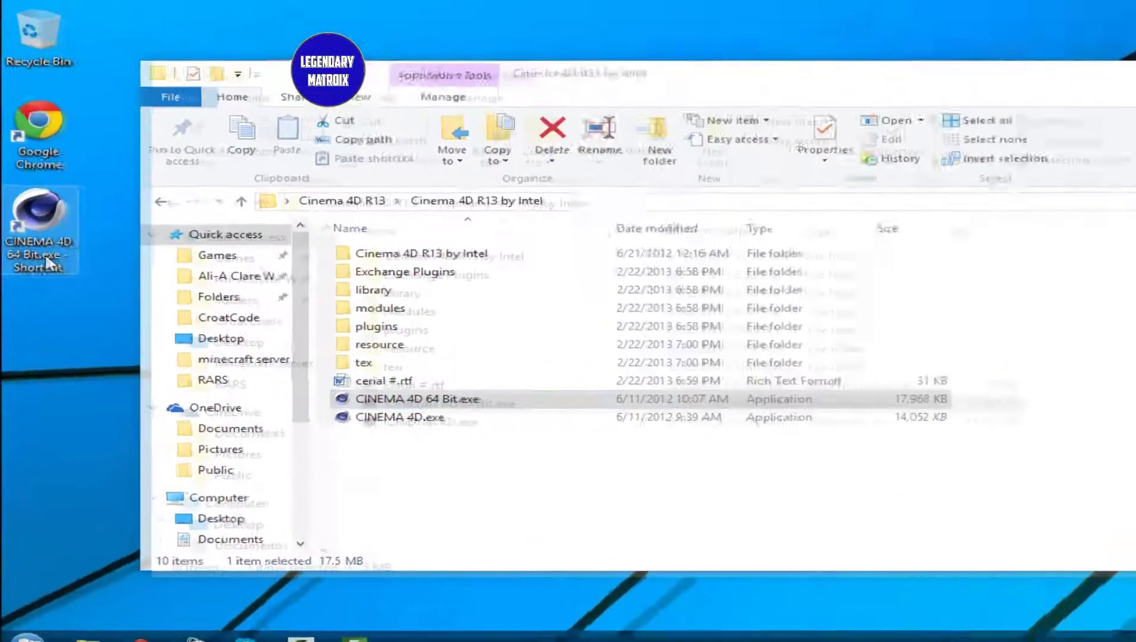
Rename the new desktop shortcut to 'Cinema 4D'.
{"action": "left_click", "coordinate": [44, 243]}
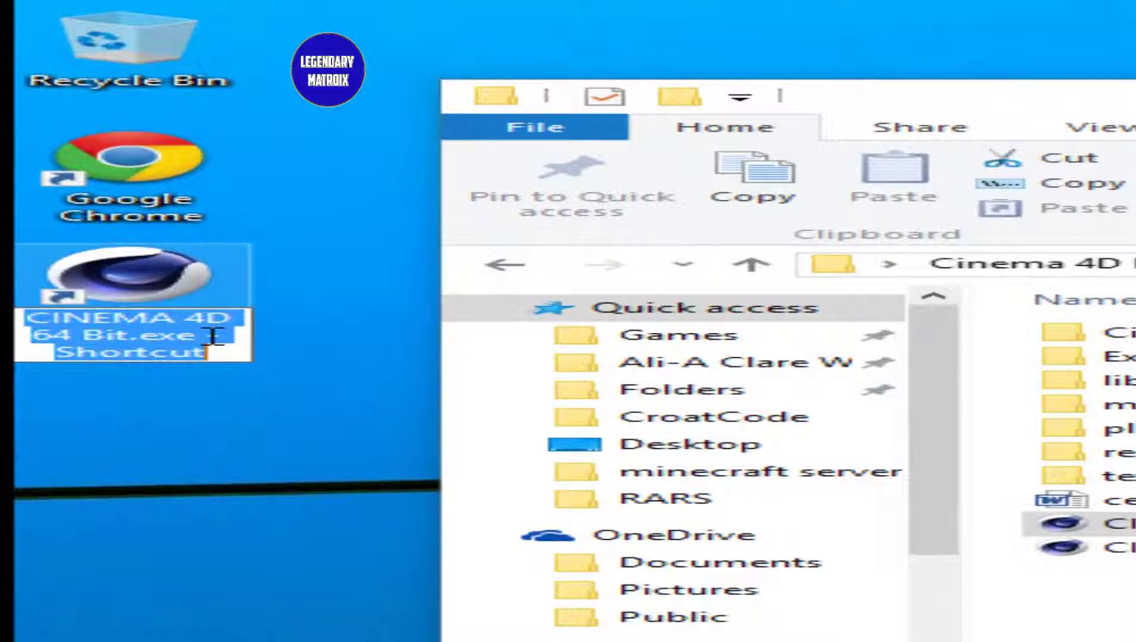
{"action": "type", "text": "c"}
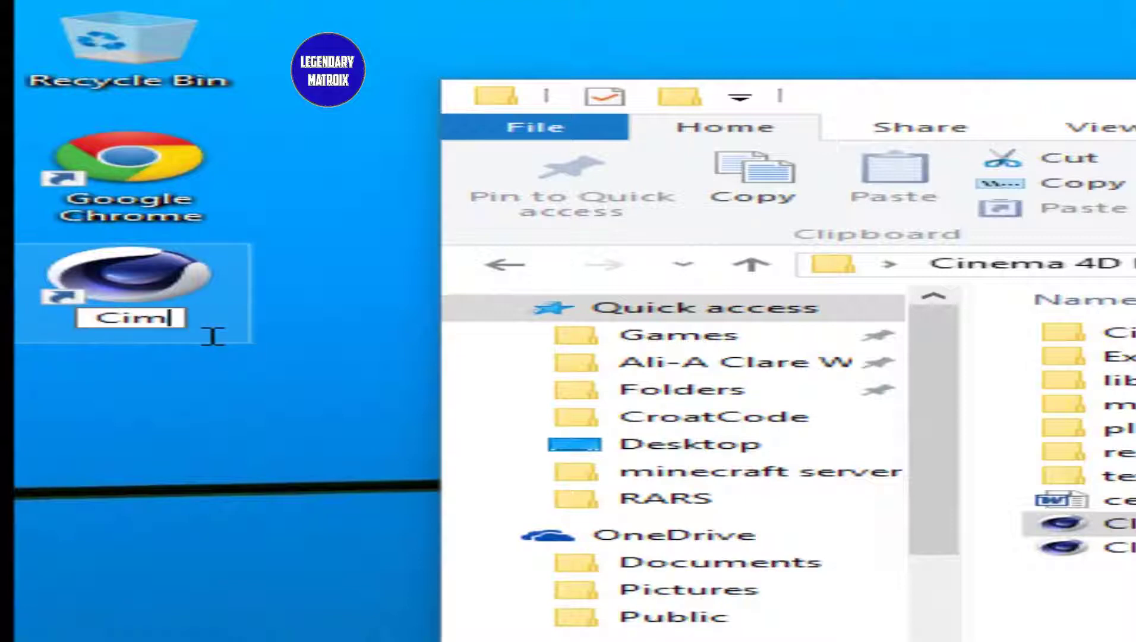
{"action": "type", "text": "inema"}
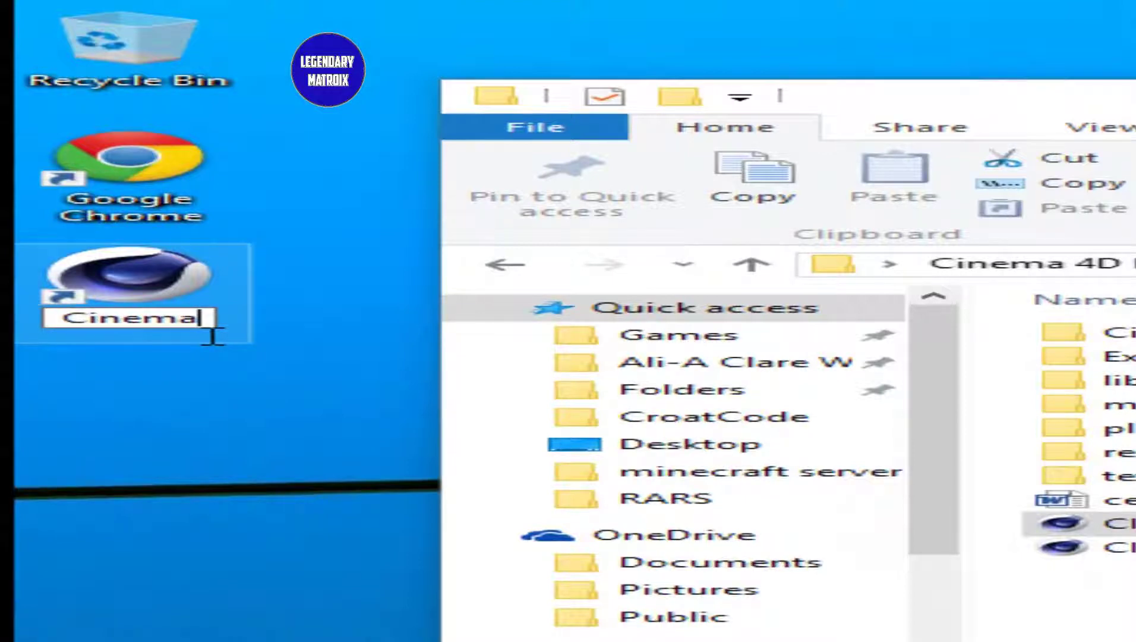
{"action": "type", "text": " S"}
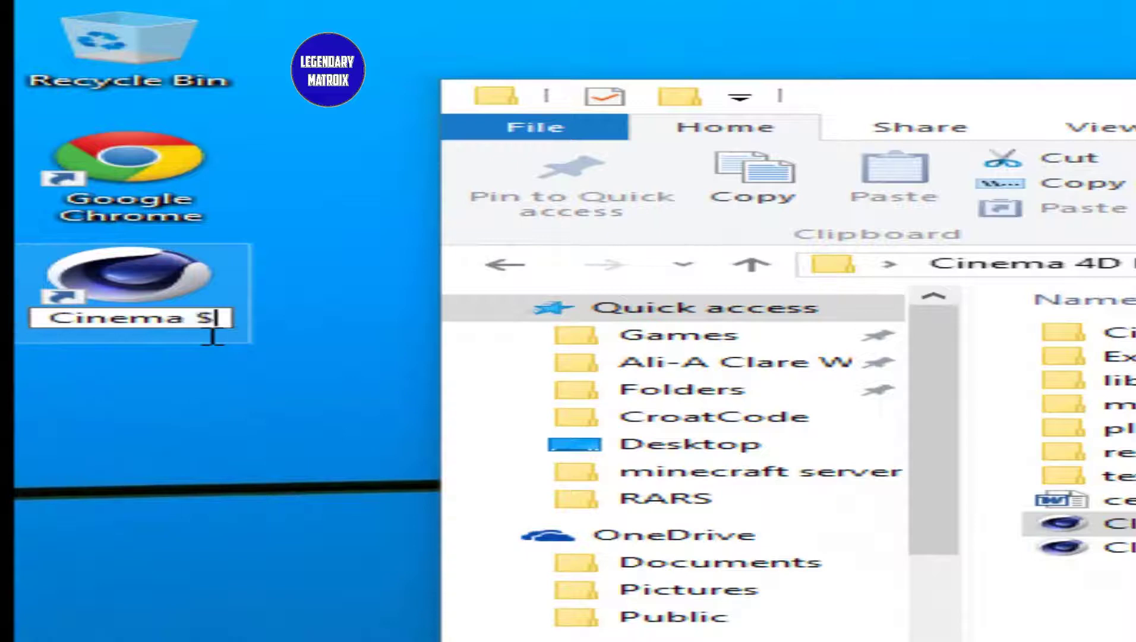
{"action": "key", "text": "BackSpace"}
{"action": "type", "text": "4D"}
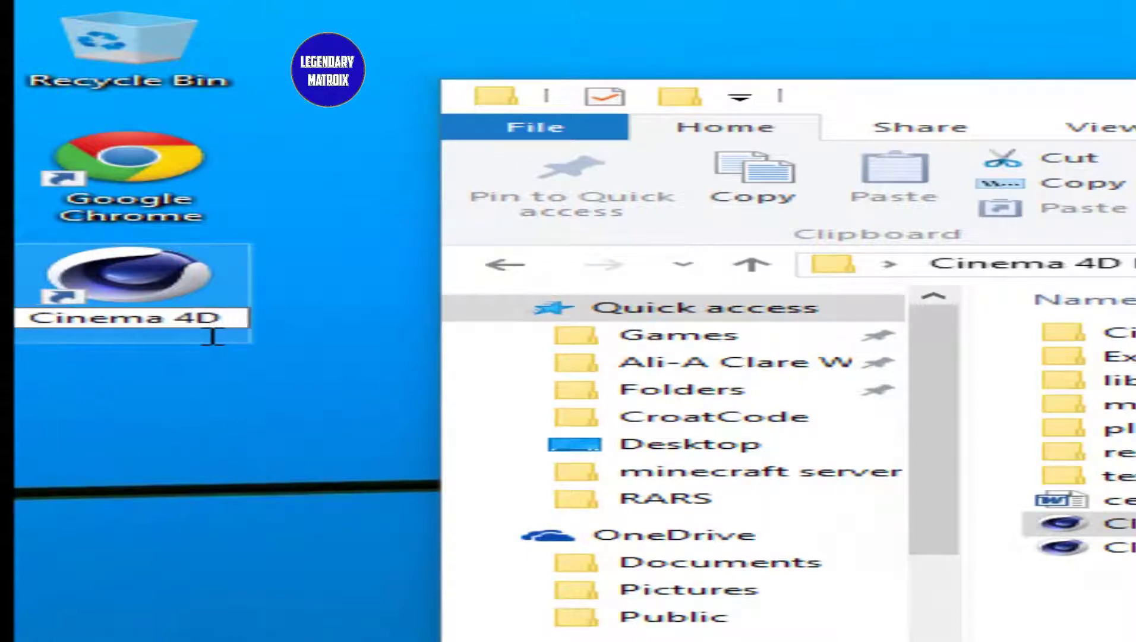
{"action": "key", "text": "Return"}
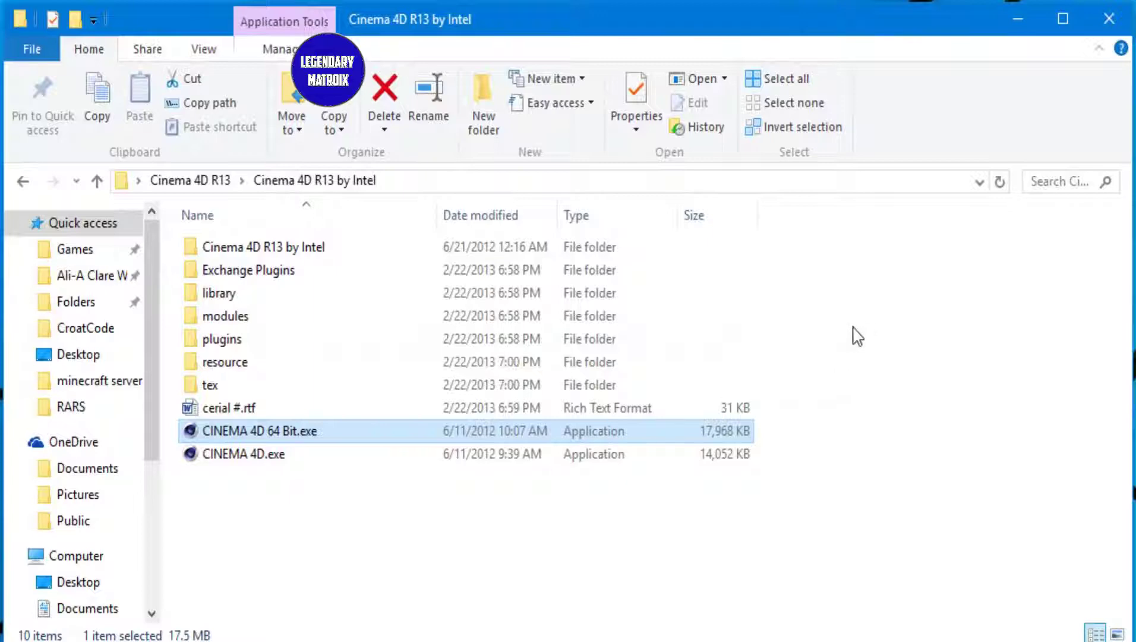
Open cerial #.rtf from the Cinema 4D R13 by Intel folder to view the seven serial keys.
{"action": "double_click", "coordinate": [476, 410]}
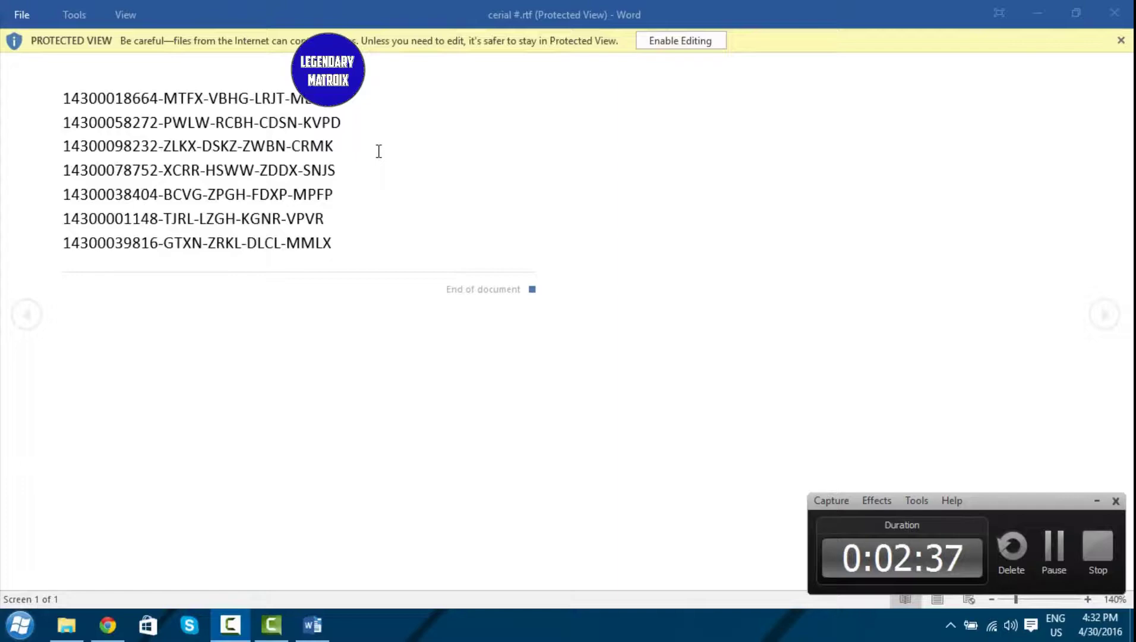
Try selecting the first serial key line, then clear the selection.
{"action": "left_click_drag", "start_coordinate": [350, 98], "coordinate": [224, 87]}
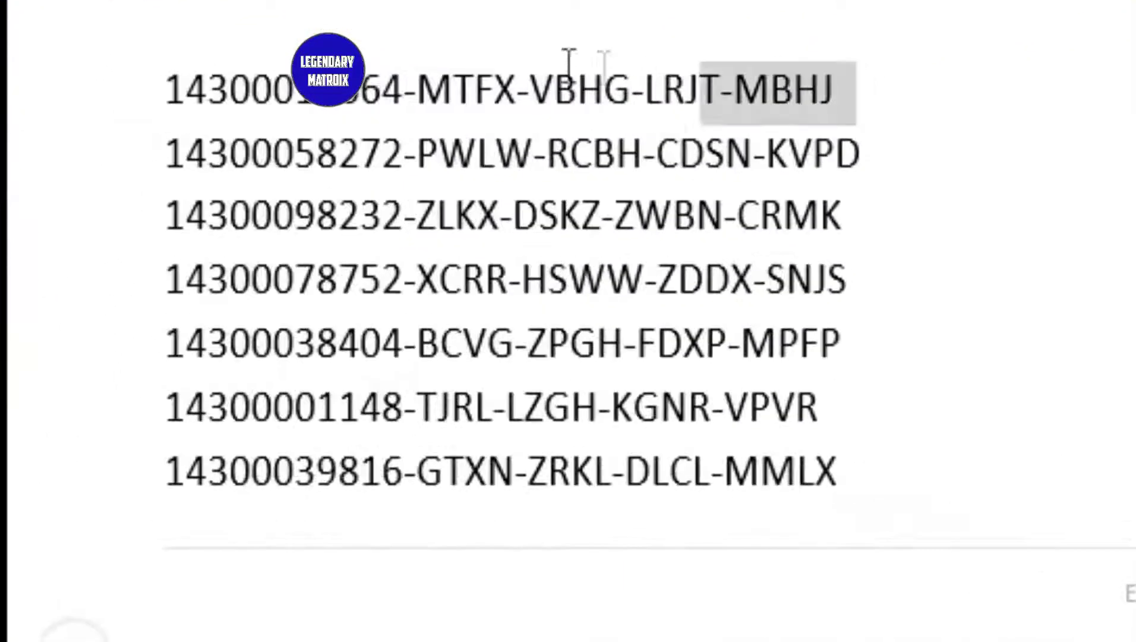
{"action": "left_click_drag", "start_coordinate": [569, 61], "coordinate": [214, 95]}
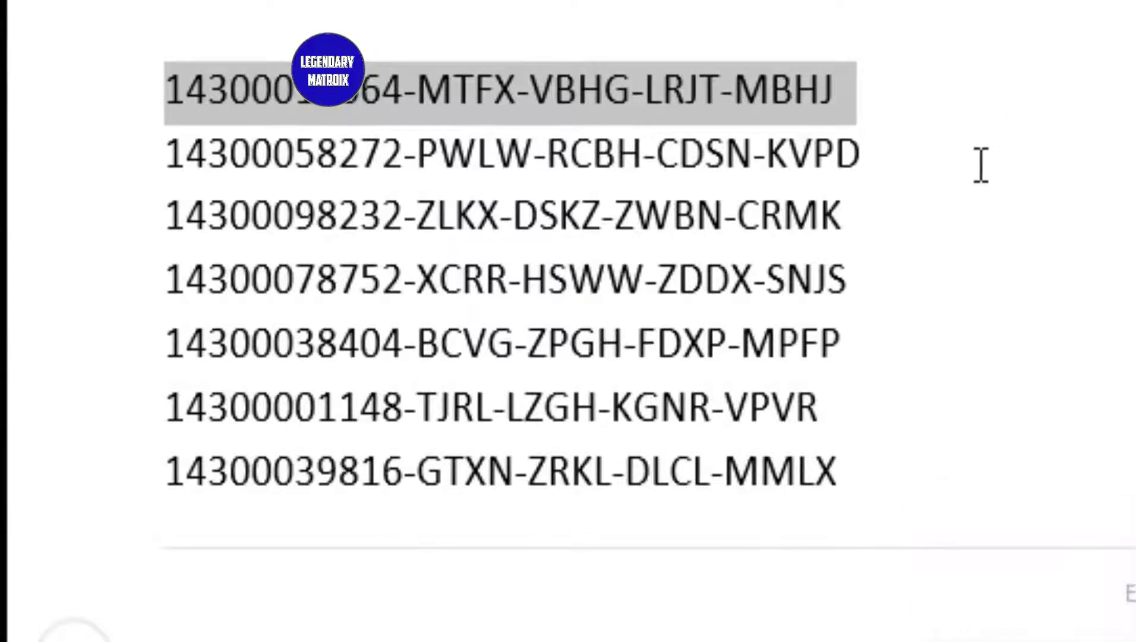
{"action": "left_click", "coordinate": [900, 137]}
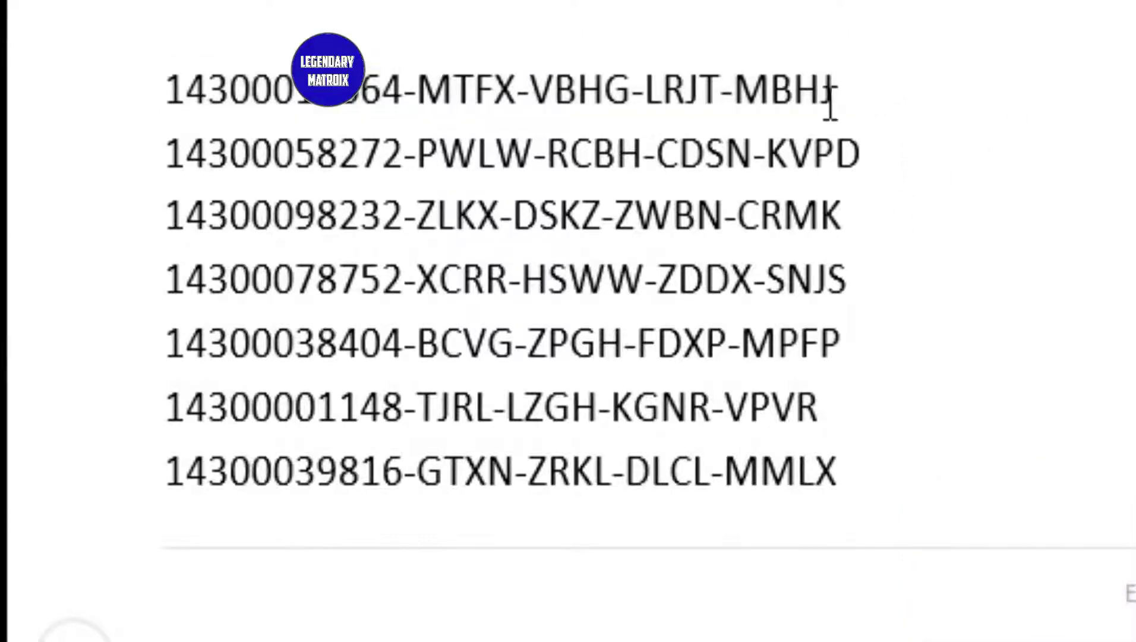
{"action": "left_click_drag", "start_coordinate": [831, 107], "coordinate": [170, 65]}
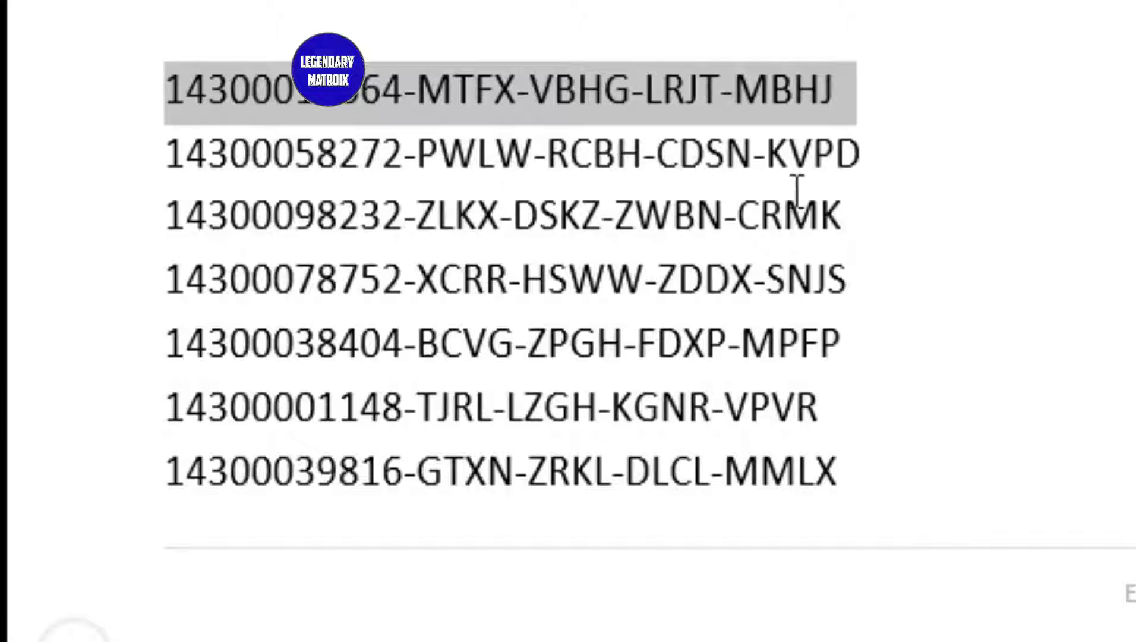
{"action": "left_click", "coordinate": [904, 92]}
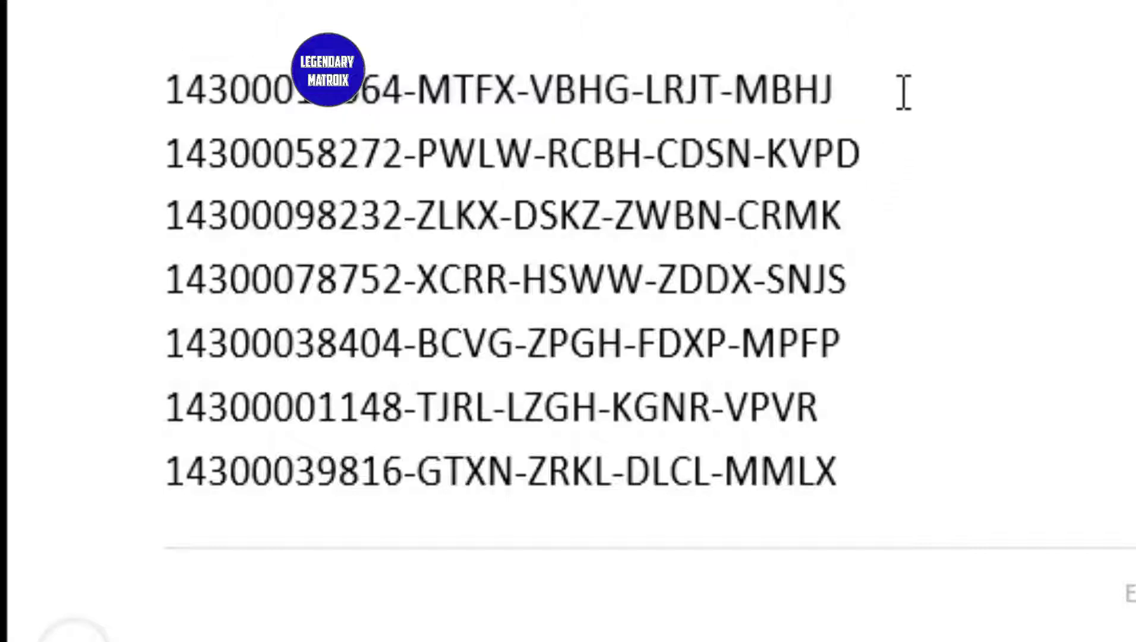
{"action": "left_click", "coordinate": [133, 102]}
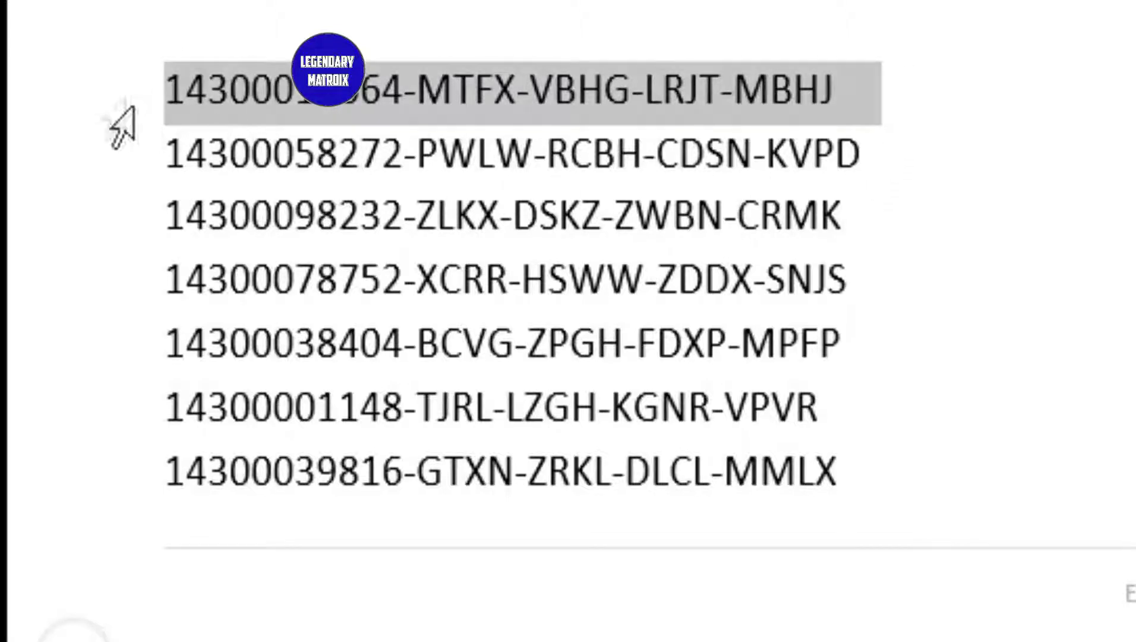
{"action": "left_click", "coordinate": [994, 196]}
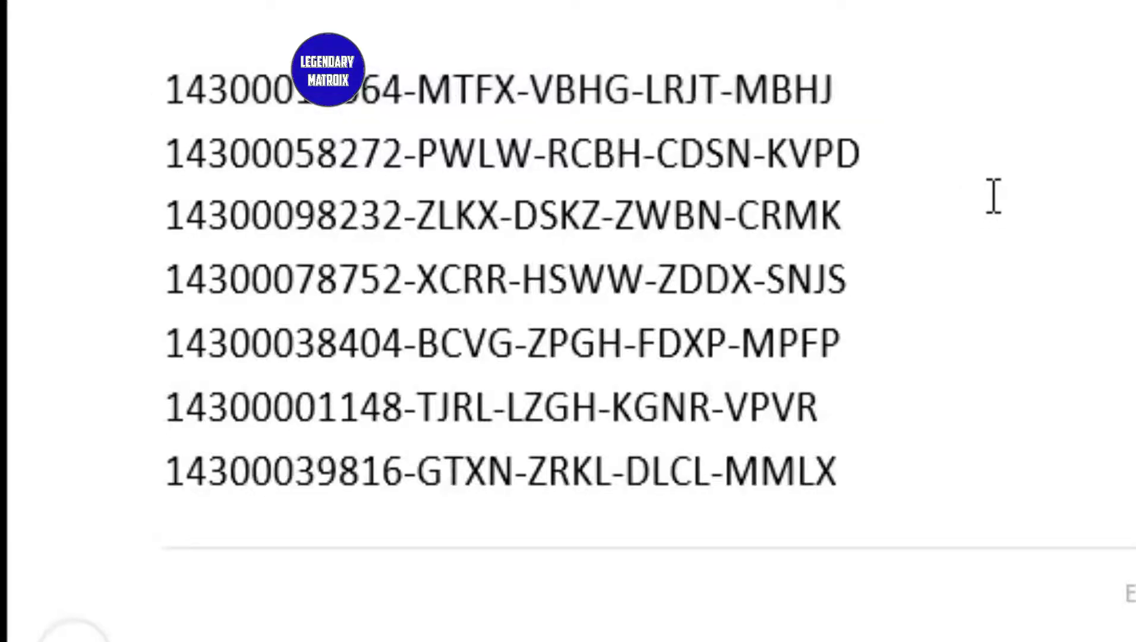
Select all seven serial keys with Ctrl+A, copy them, and close cerial #.rtf.
{"action": "key", "text": "ctrl+a"}
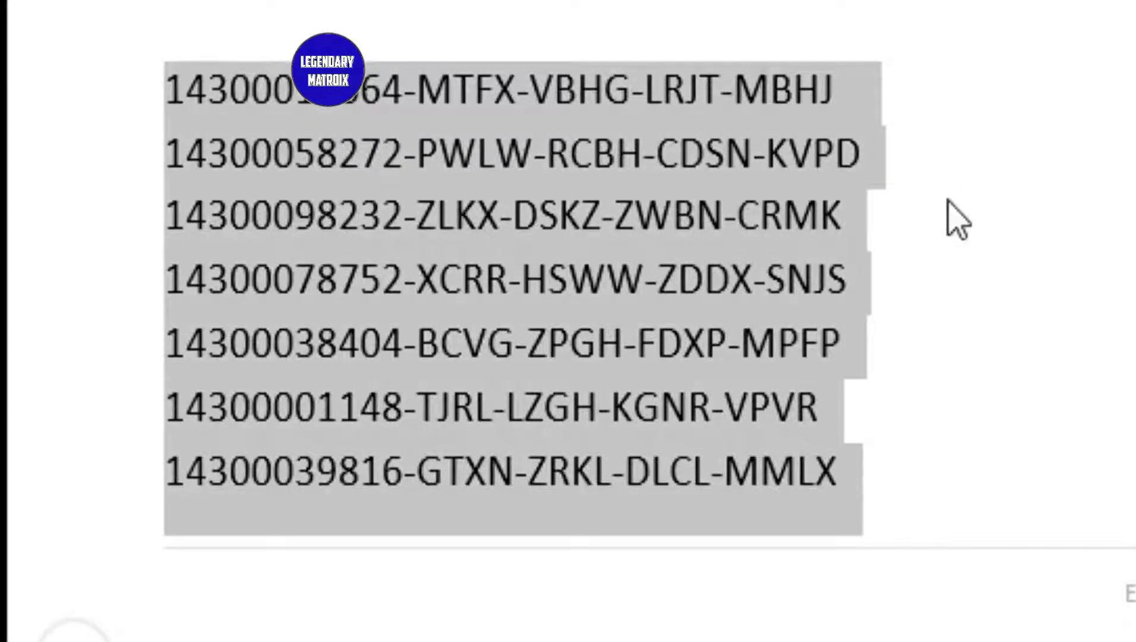
{"action": "right_click", "coordinate": [788, 230]}
{"action": "left_click", "coordinate": [874, 257]}
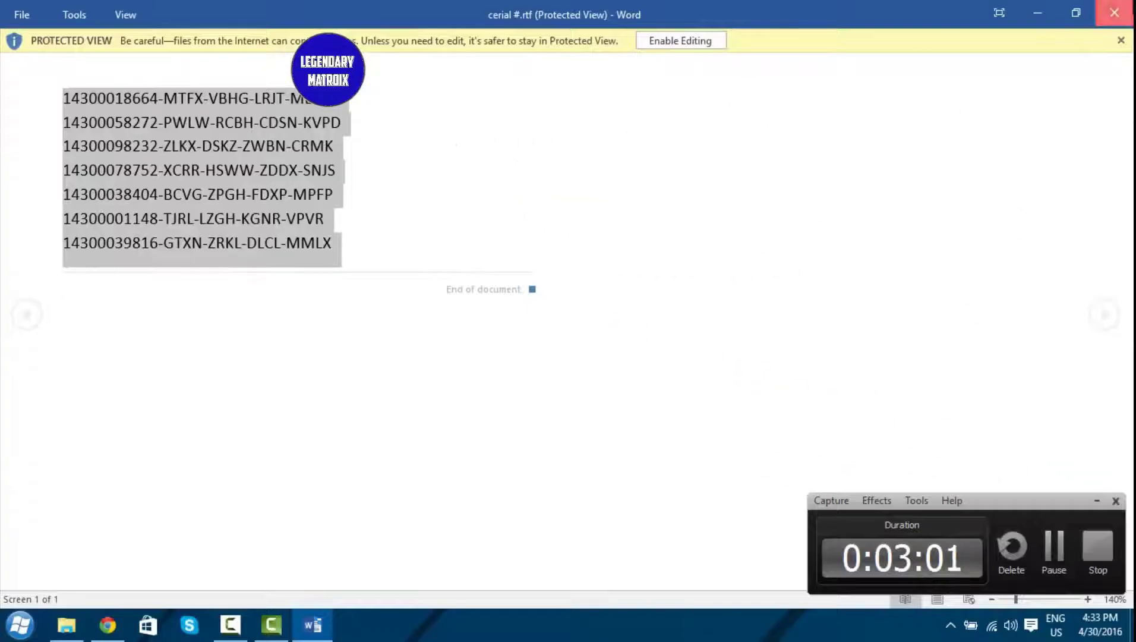
{"action": "left_click", "coordinate": [1114, 13]}
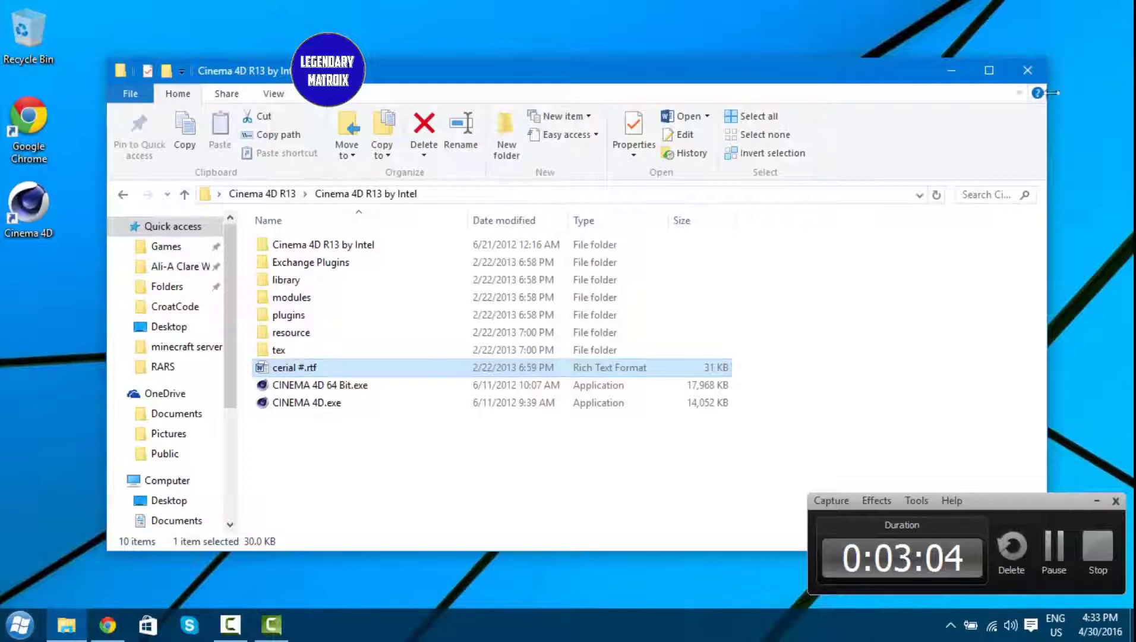
Close Explorer, refresh the desktop, and drag the Cinema 4D shortcut below the Cinema 4D R13 folder.
{"action": "left_click", "coordinate": [1034, 70]}
{"action": "right_click", "coordinate": [603, 197]}
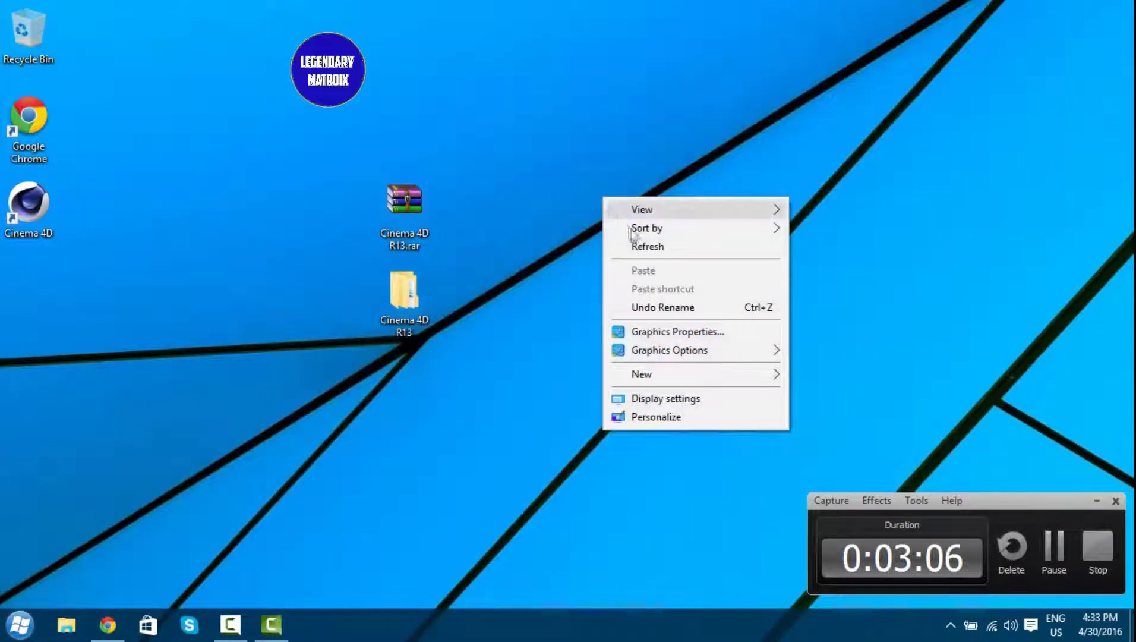
{"action": "left_click", "coordinate": [656, 245]}
{"action": "left_click_drag", "start_coordinate": [36, 241], "coordinate": [397, 410]}
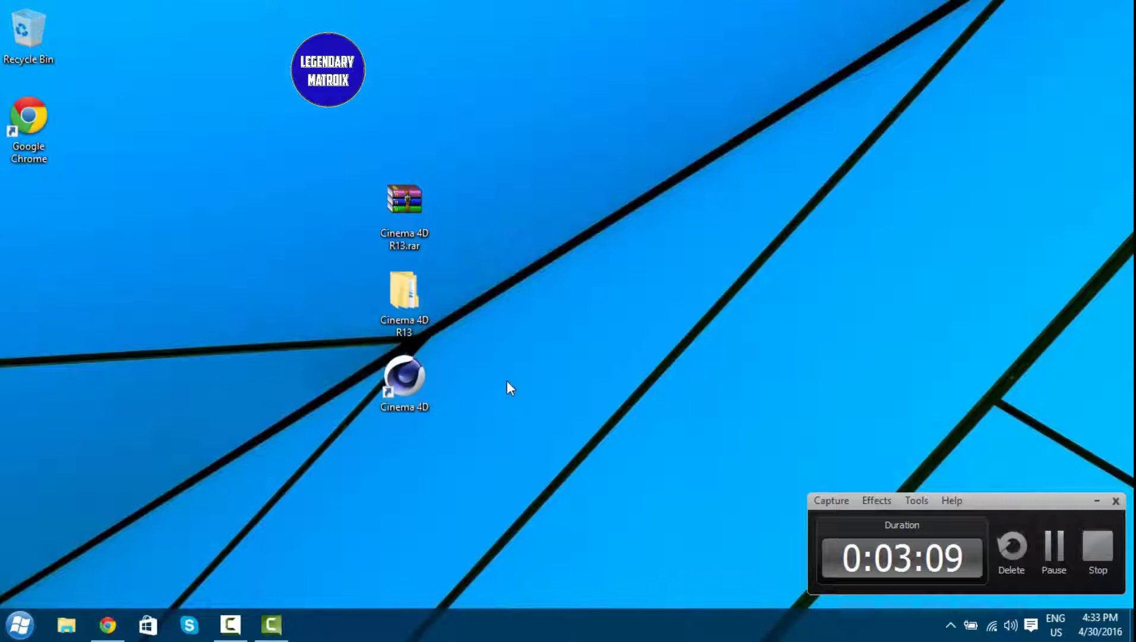